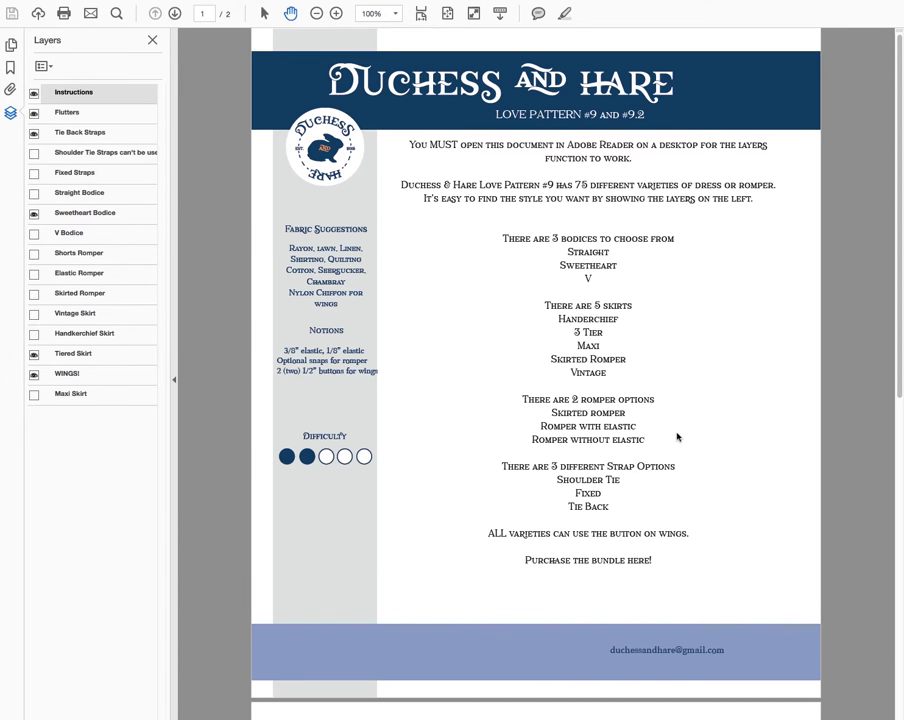
Scroll down to page 2's winged dress sketch, then hide and reshow the Layers panel
scroll(677, 437, "down", 10)
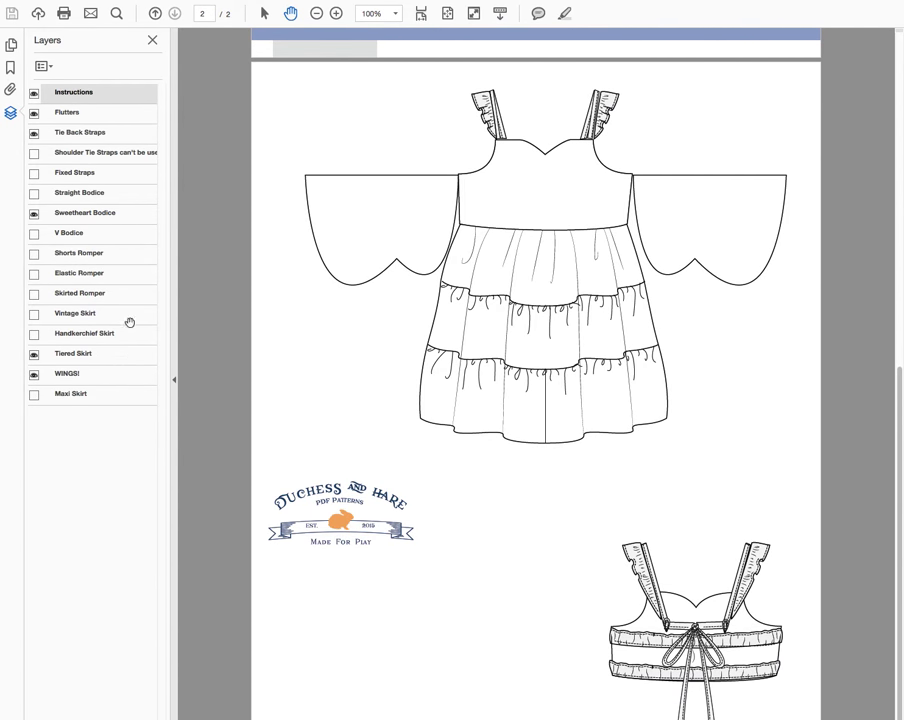
left_click(11, 114)
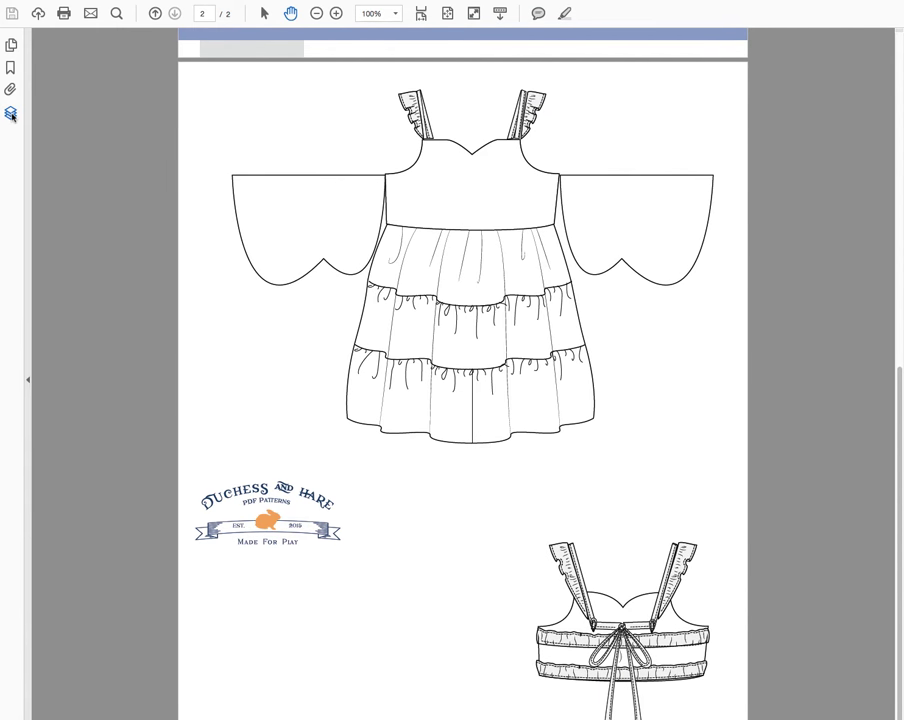
left_click(11, 114)
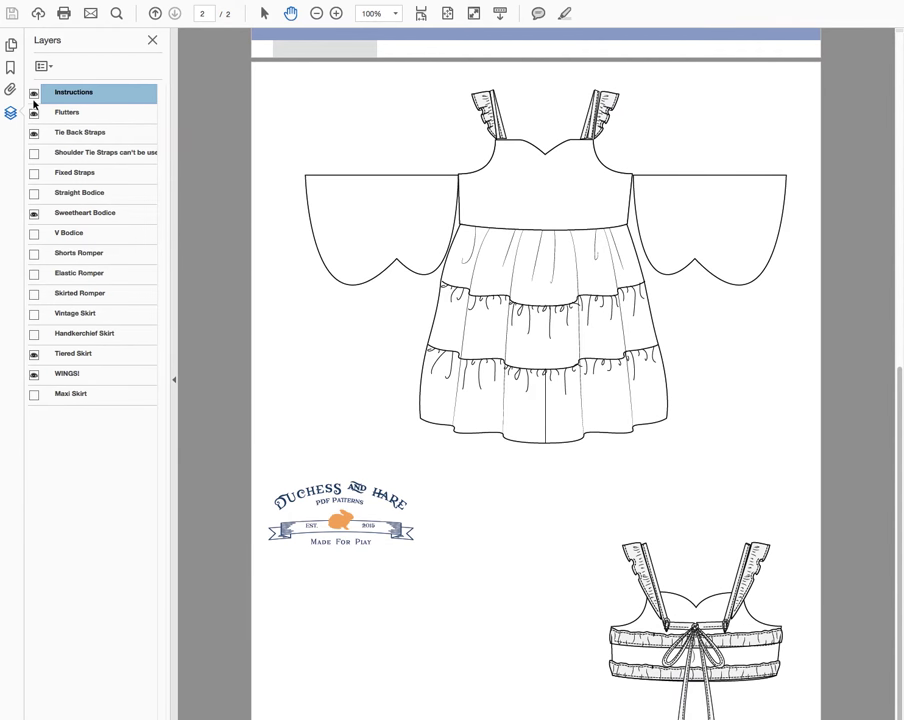
Hide WINGS!, Tie Back Straps and Flutters, and show Shoulder Tie Straps after briefly trying Fixed Straps
left_click(34, 376)
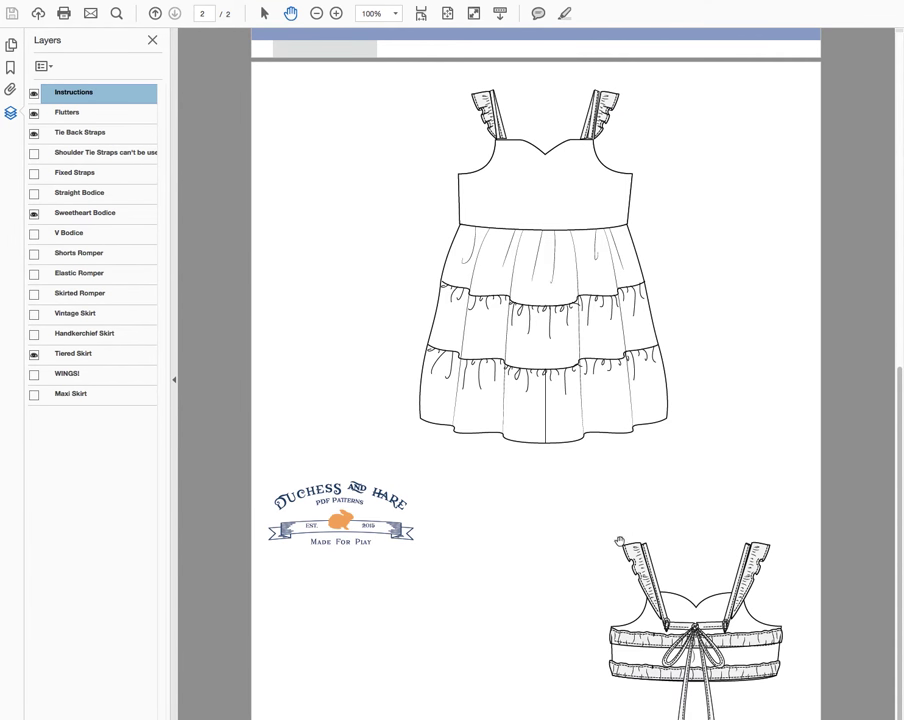
left_click(33, 132)
left_click(34, 174)
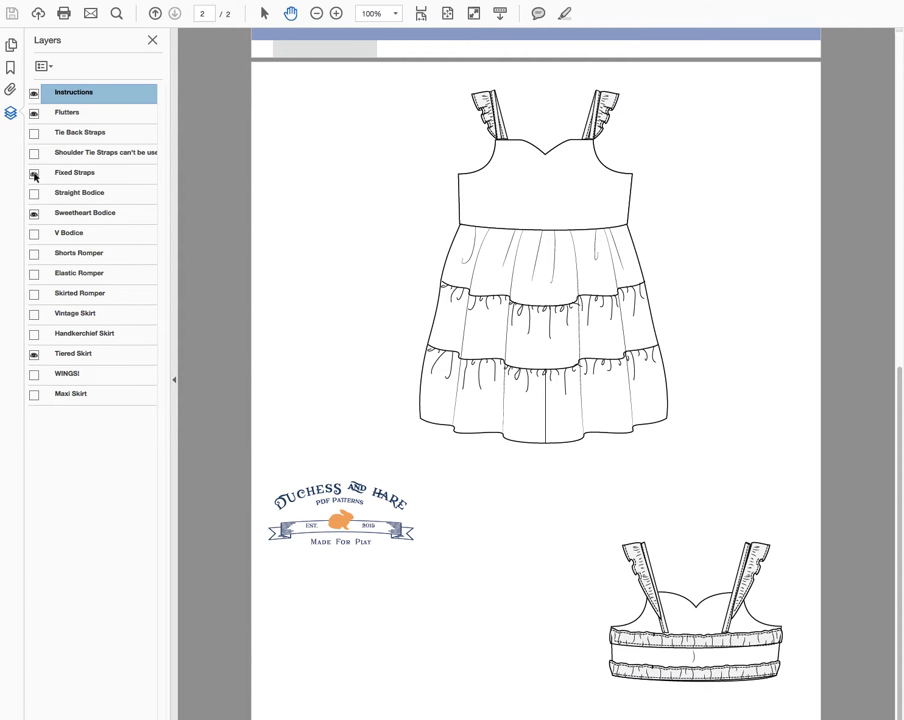
left_click(34, 174)
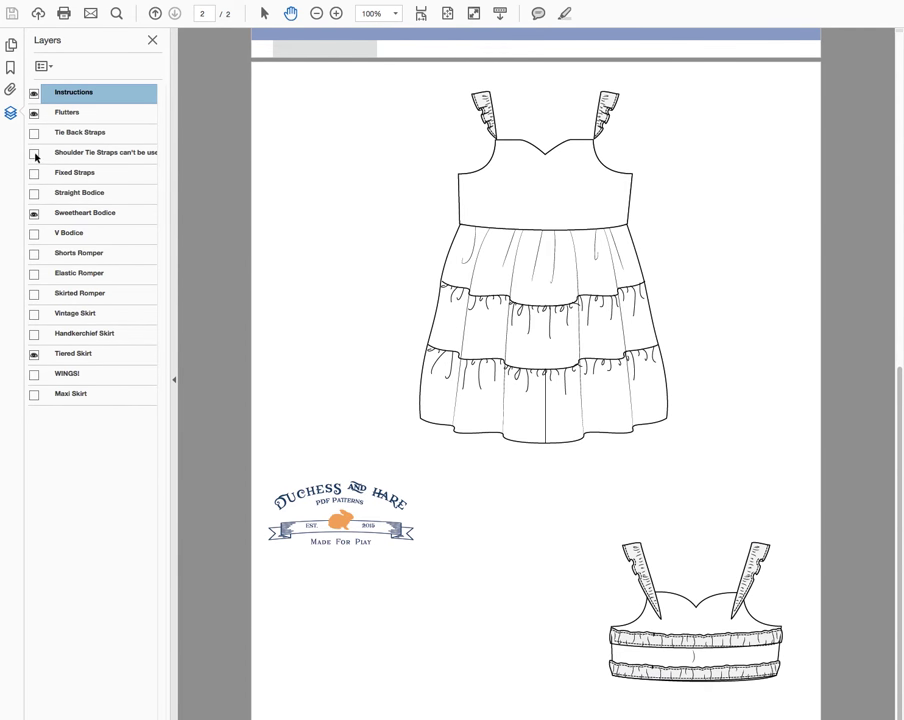
left_click(34, 154)
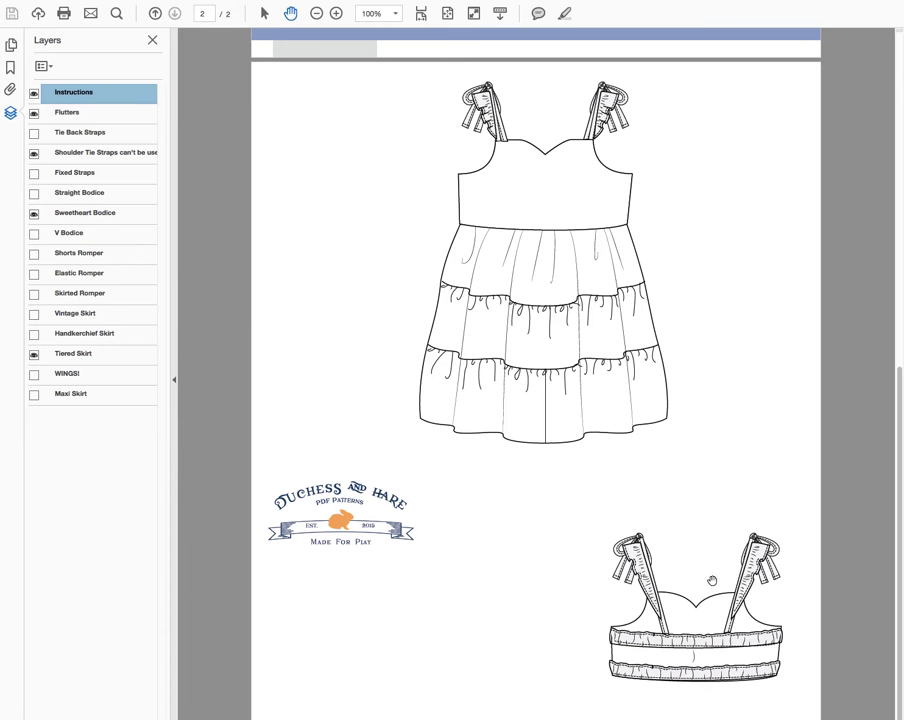
left_click(34, 114)
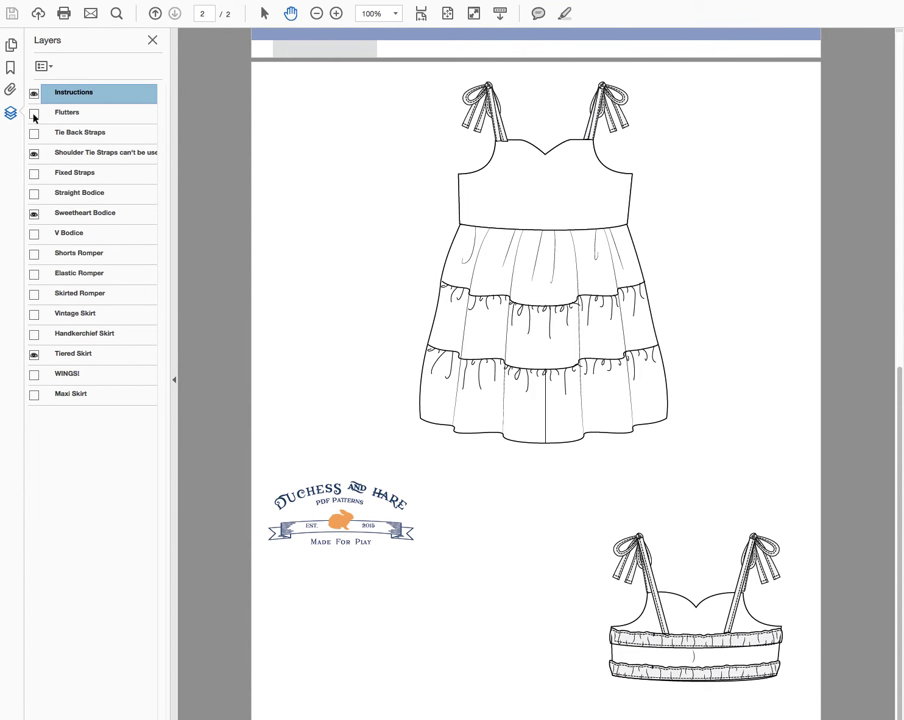
Replace the Sweetheart Bodice with the Straight Bodice, after briefly trying the V Bodice
left_click(34, 214)
left_click(35, 234)
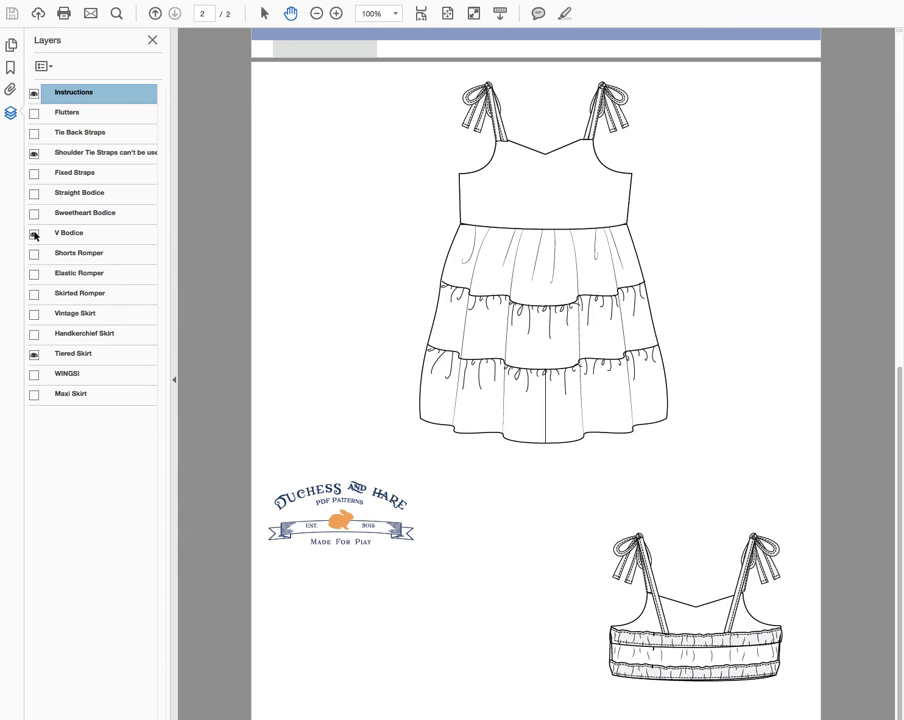
left_click(35, 234)
left_click(34, 195)
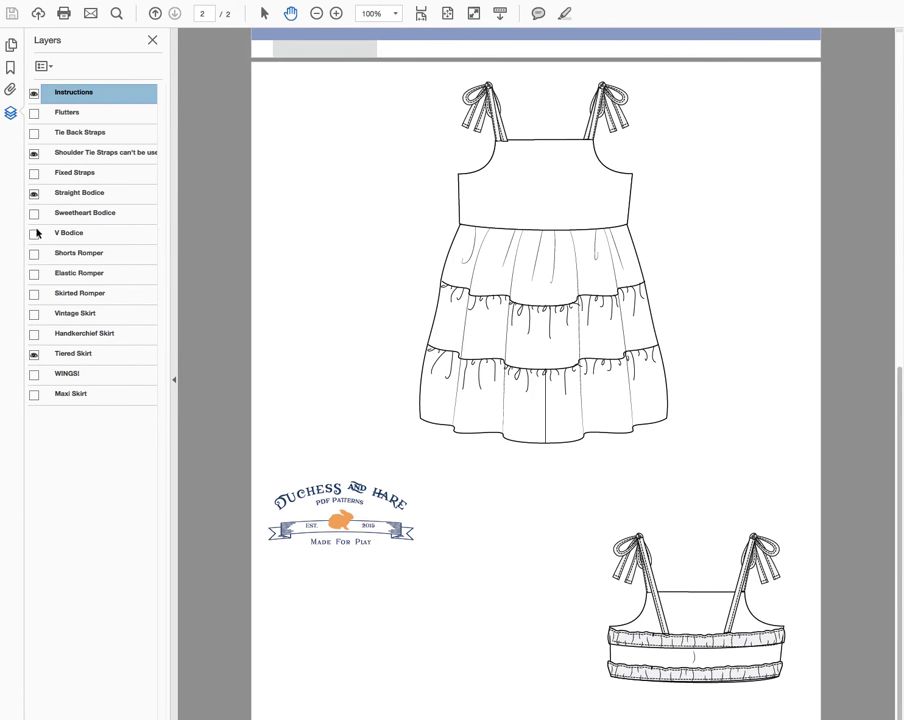
Hide the Tiered Skirt and try the Shorts Romper and Elastic Romper layers, turning both off again
left_click(34, 354)
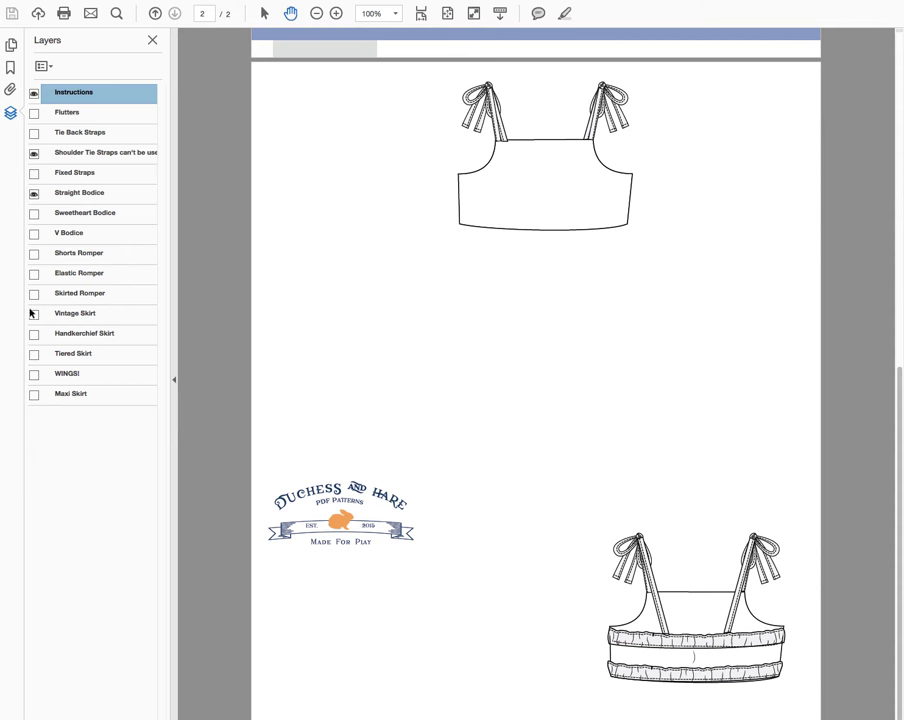
left_click(34, 254)
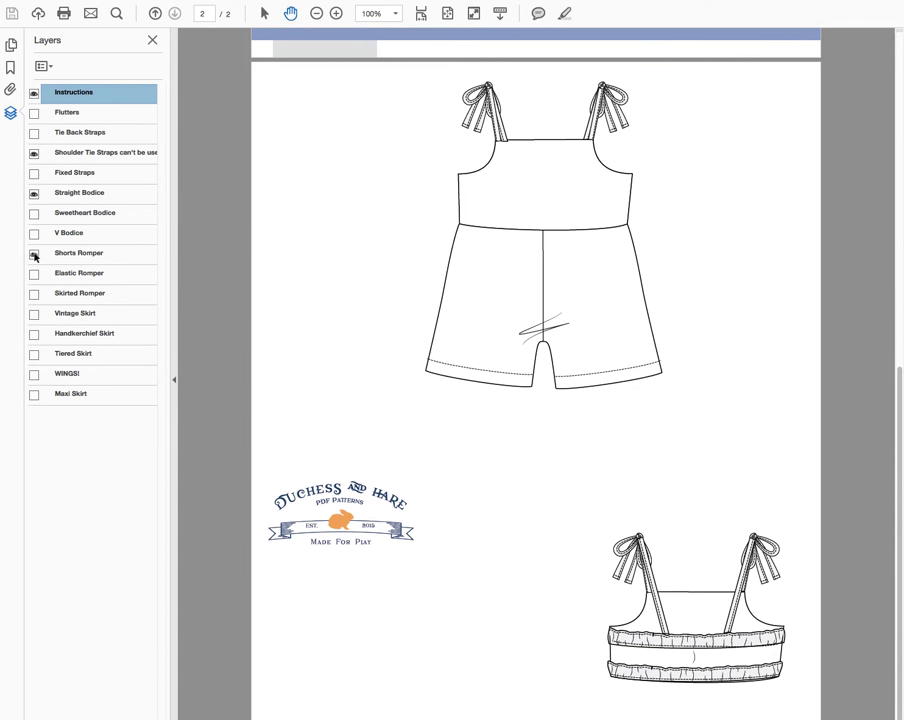
left_click(34, 274)
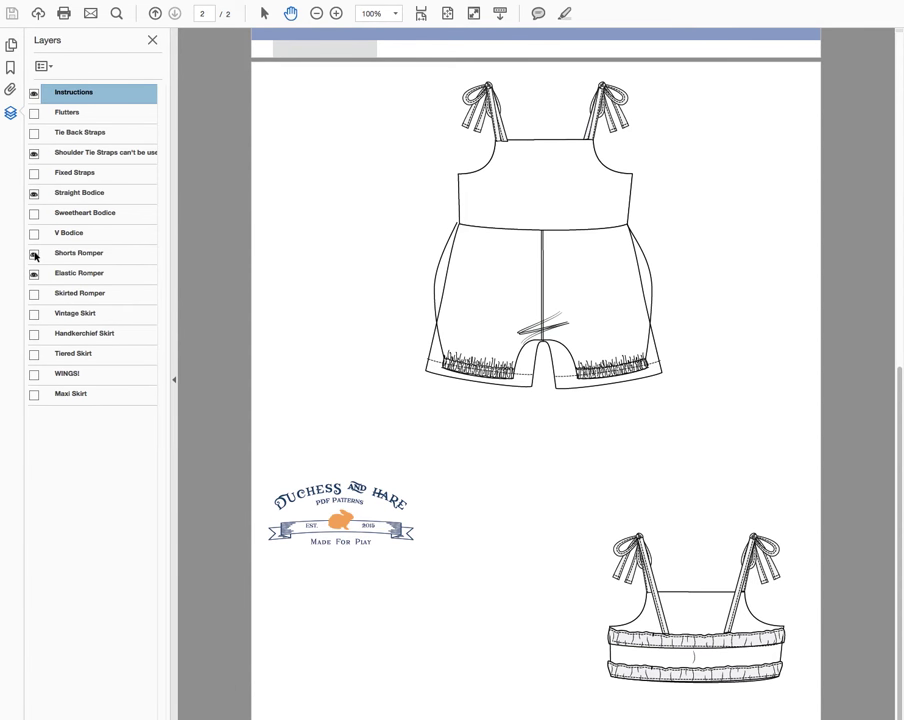
left_click(35, 255)
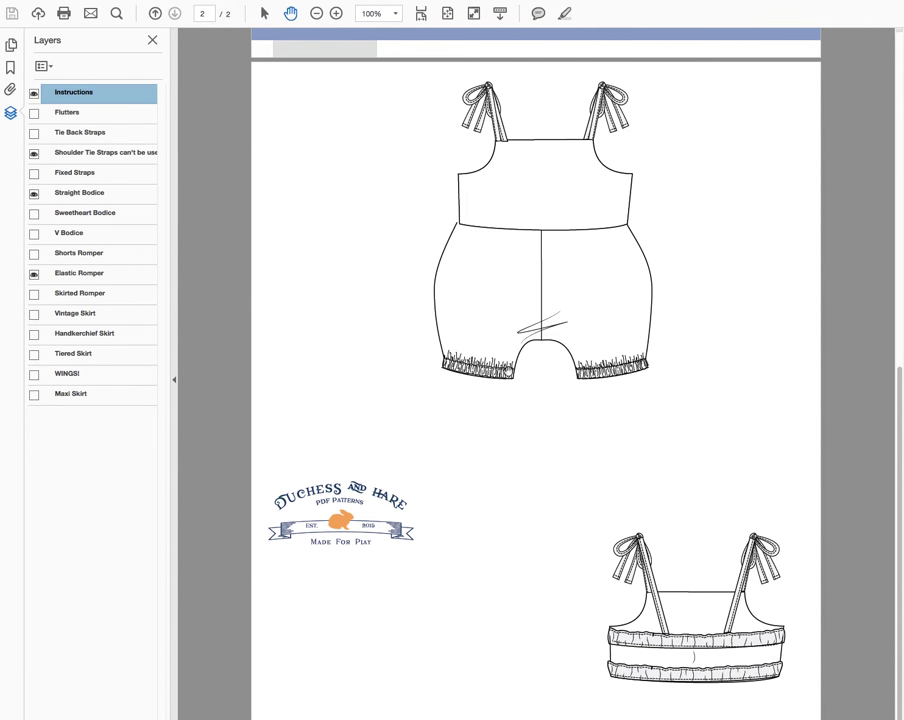
left_click(34, 274)
Preview Skirted Romper, Vintage, Handkerchief and Maxi skirts one at a time, then re-show Tiered Skirt
left_click(34, 294)
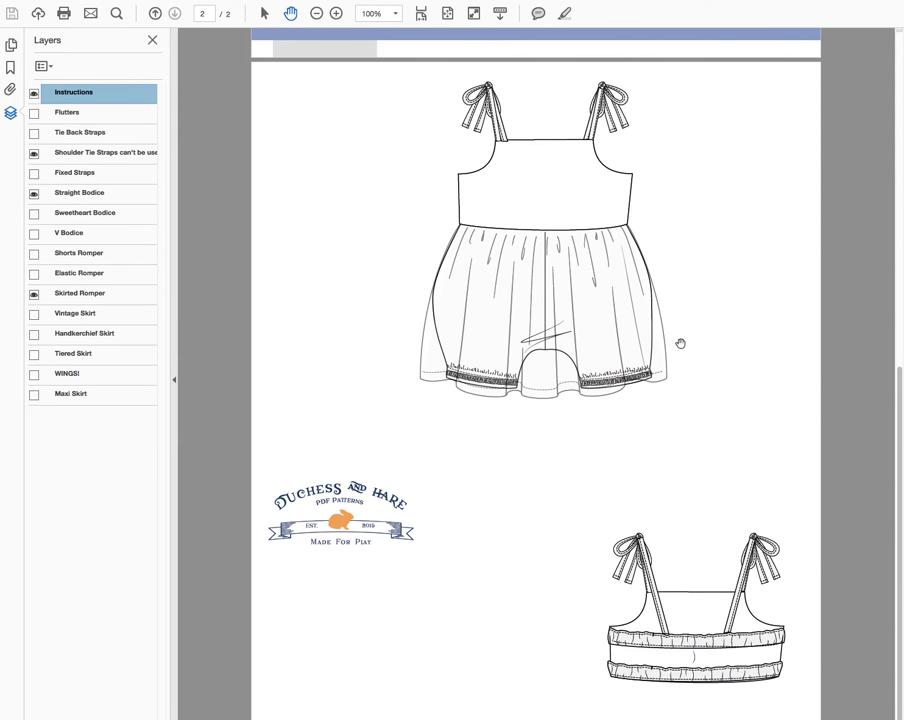
left_click(34, 296)
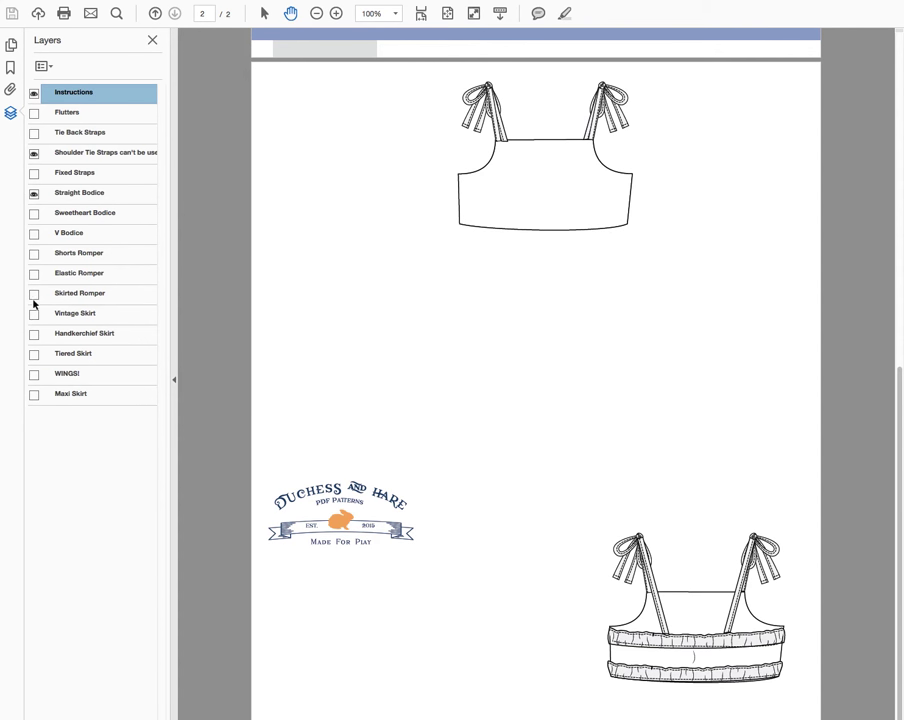
left_click(34, 313)
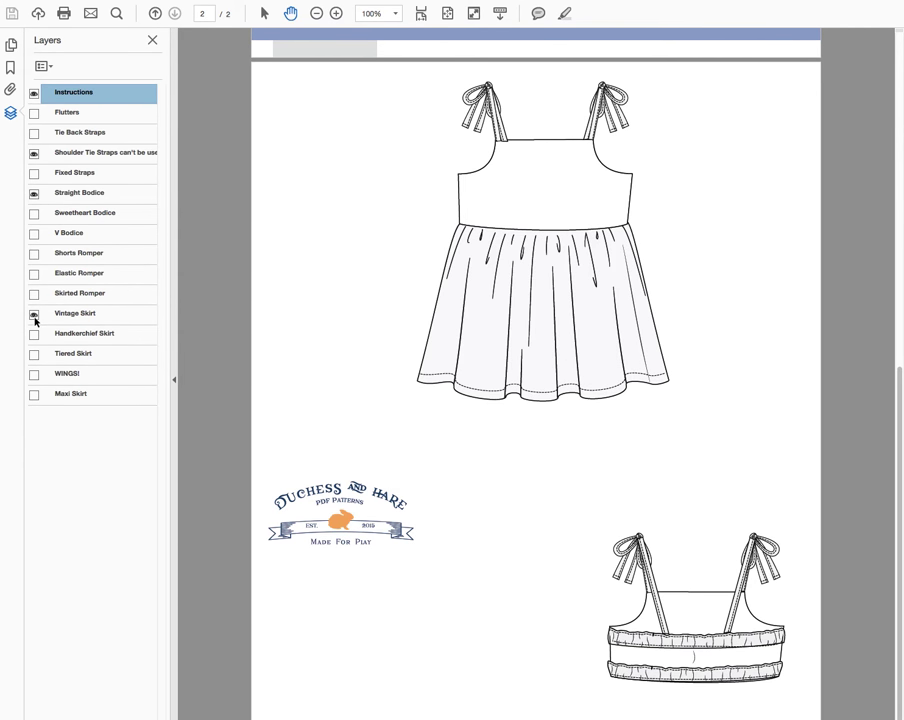
left_click(34, 314)
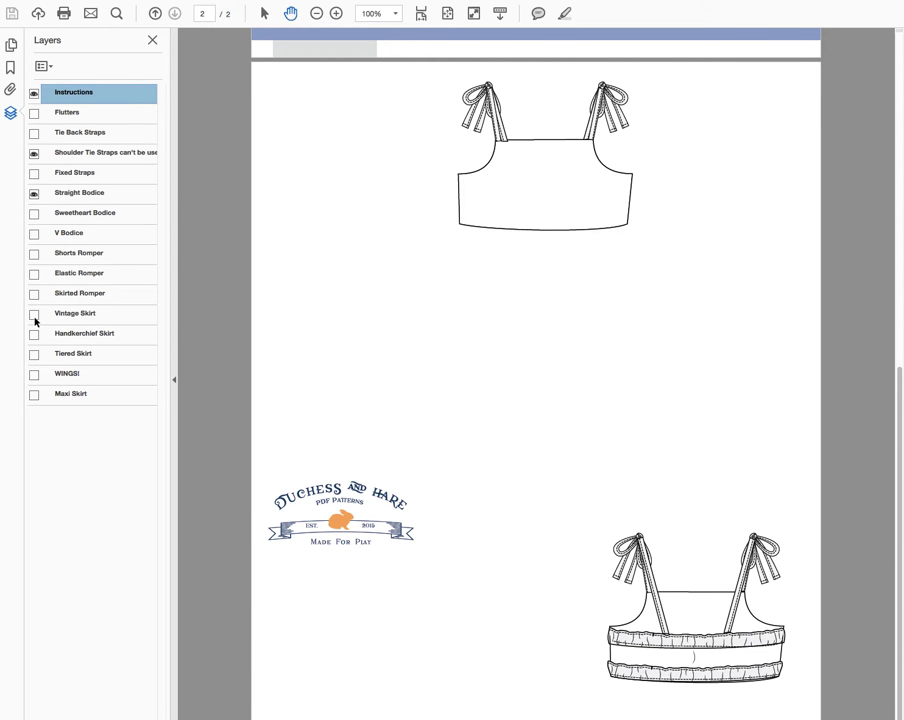
left_click(34, 334)
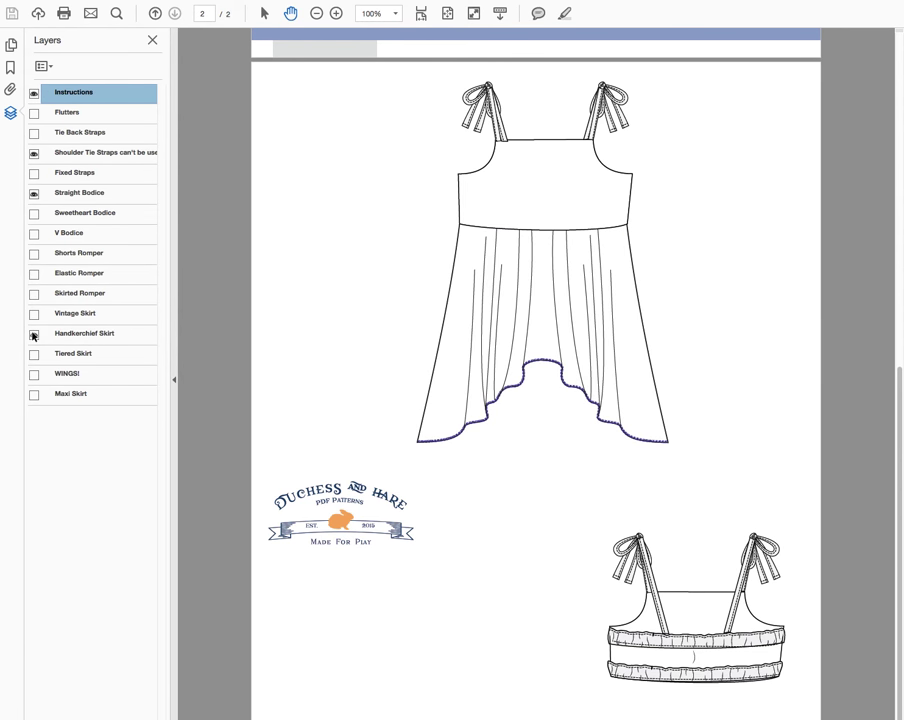
left_click(33, 334)
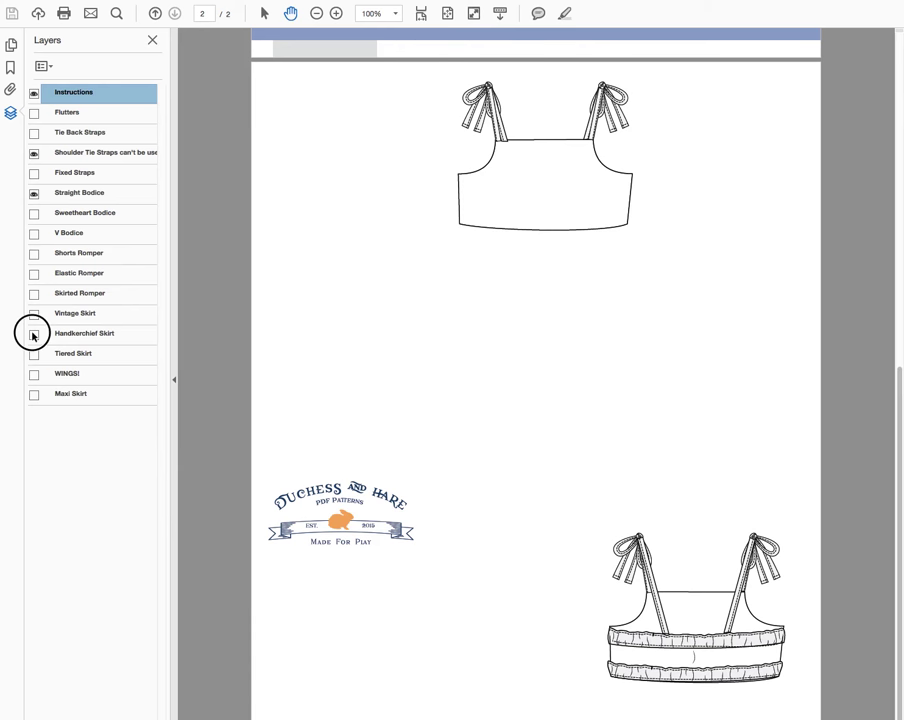
left_click(34, 394)
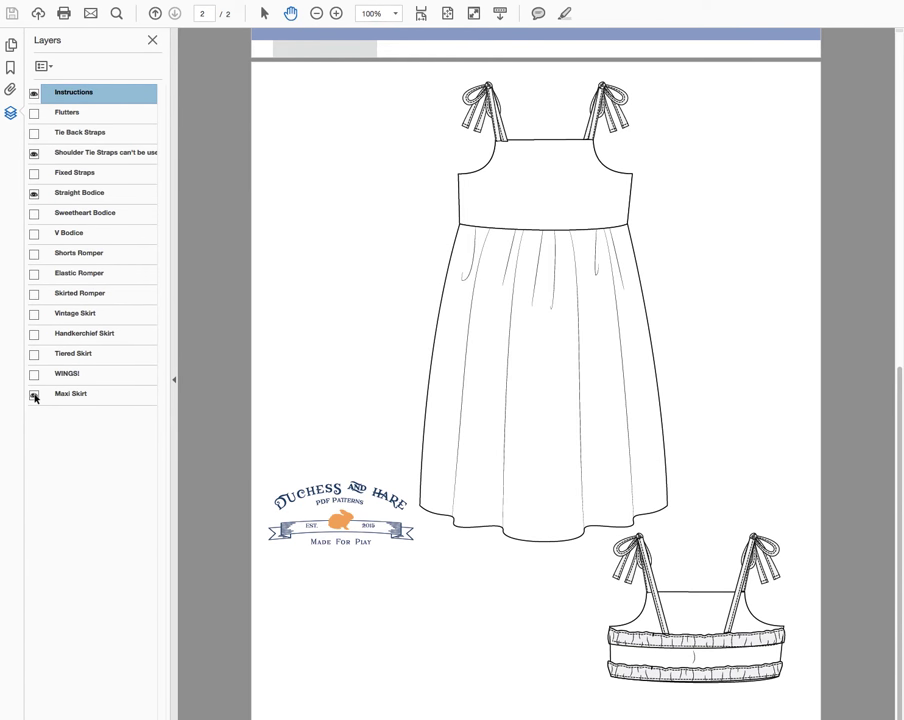
left_click(34, 394)
left_click(34, 354)
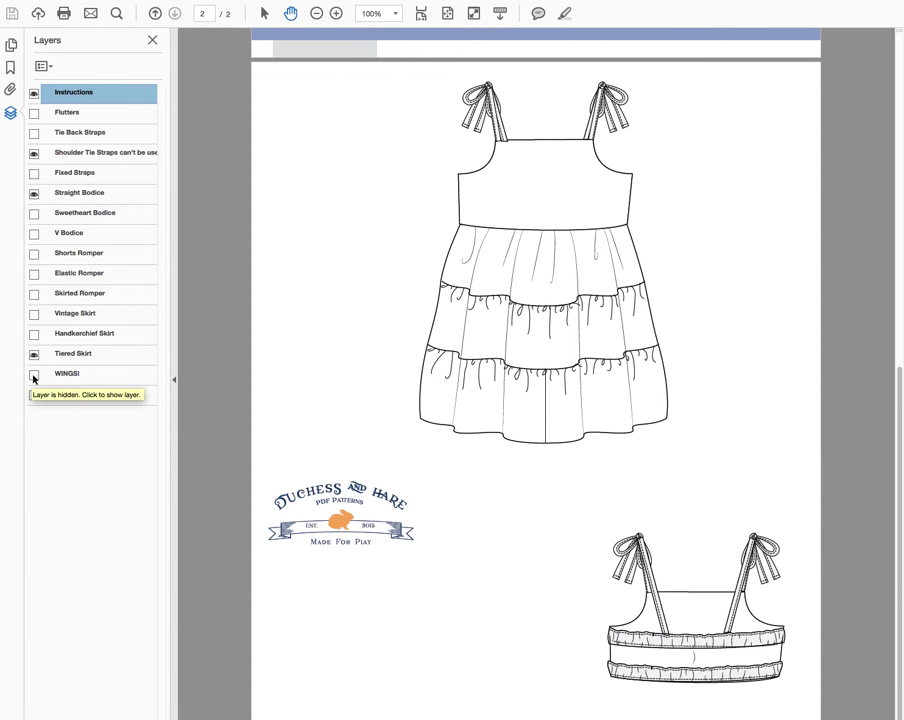
Turn the WINGS! layer back on
left_click(33, 377)
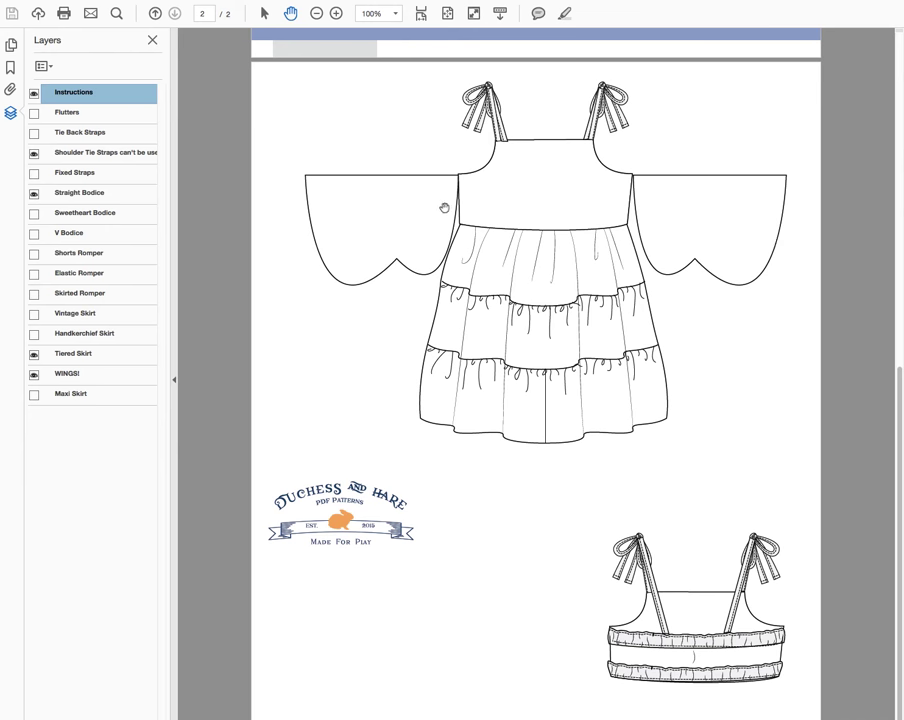
Swap Straight Bodice for Sweetheart Bodice and shoulder ties for Tie Back Straps with Flutters
left_click(33, 194)
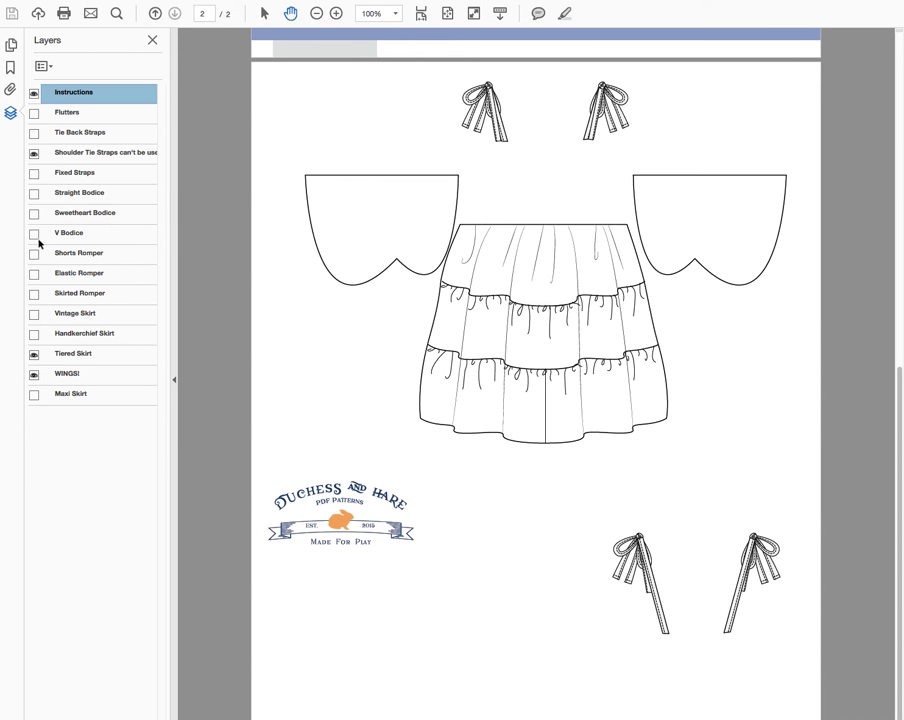
left_click(33, 213)
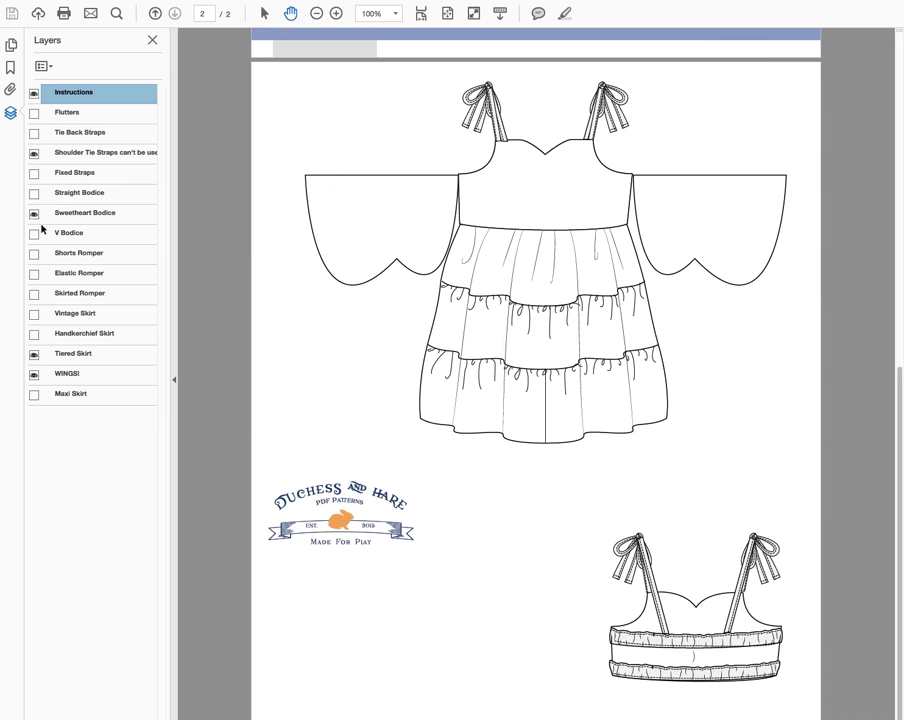
left_click(33, 153)
left_click(33, 133)
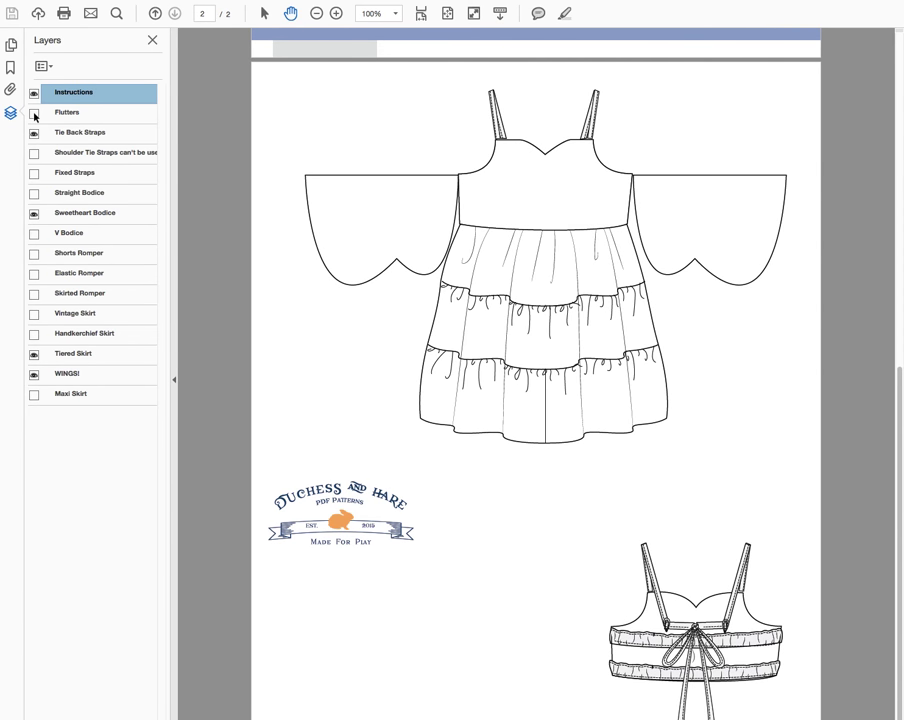
left_click(33, 113)
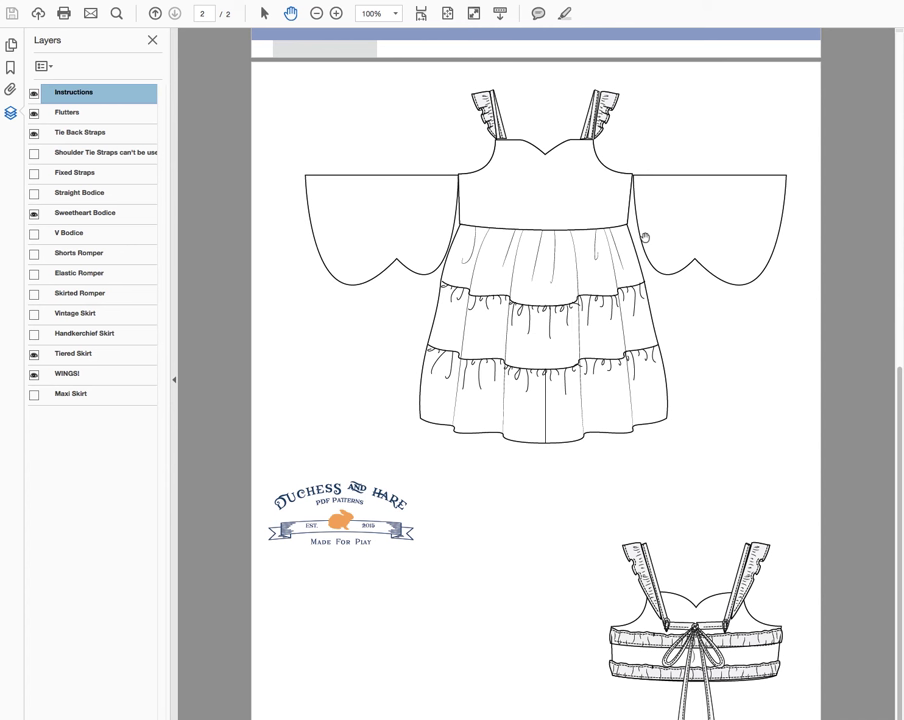